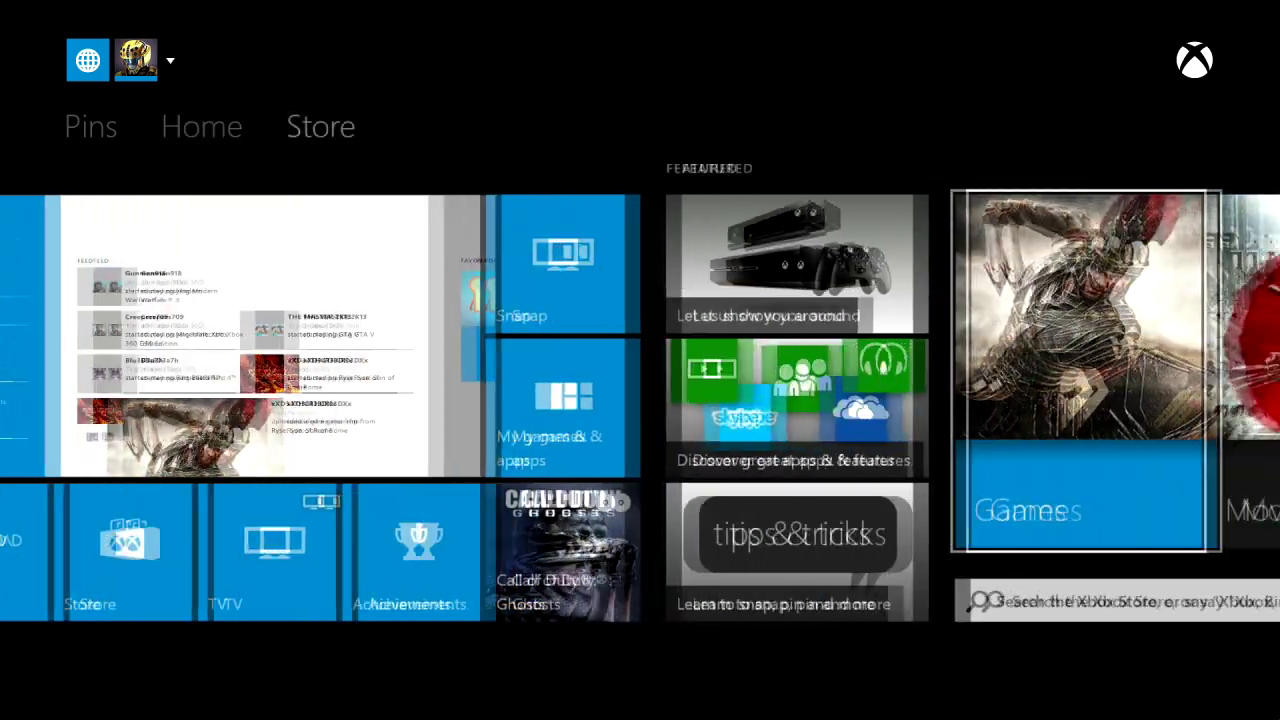
Go from Home into the Store's Apps page, with Featured, New Releases and Popular Apps.
key(Left)
key(Down)
key(Right)
key(Right)
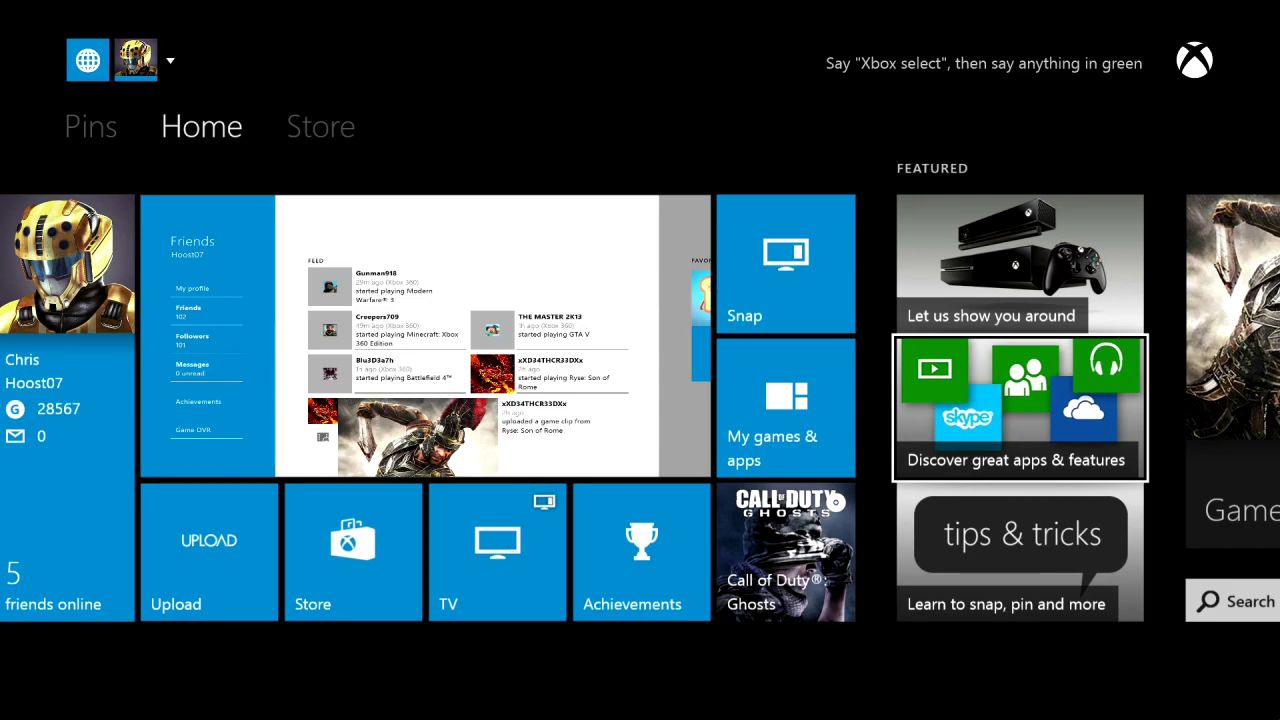
key(Right)
key(Right)
key(Right)
key(Right)
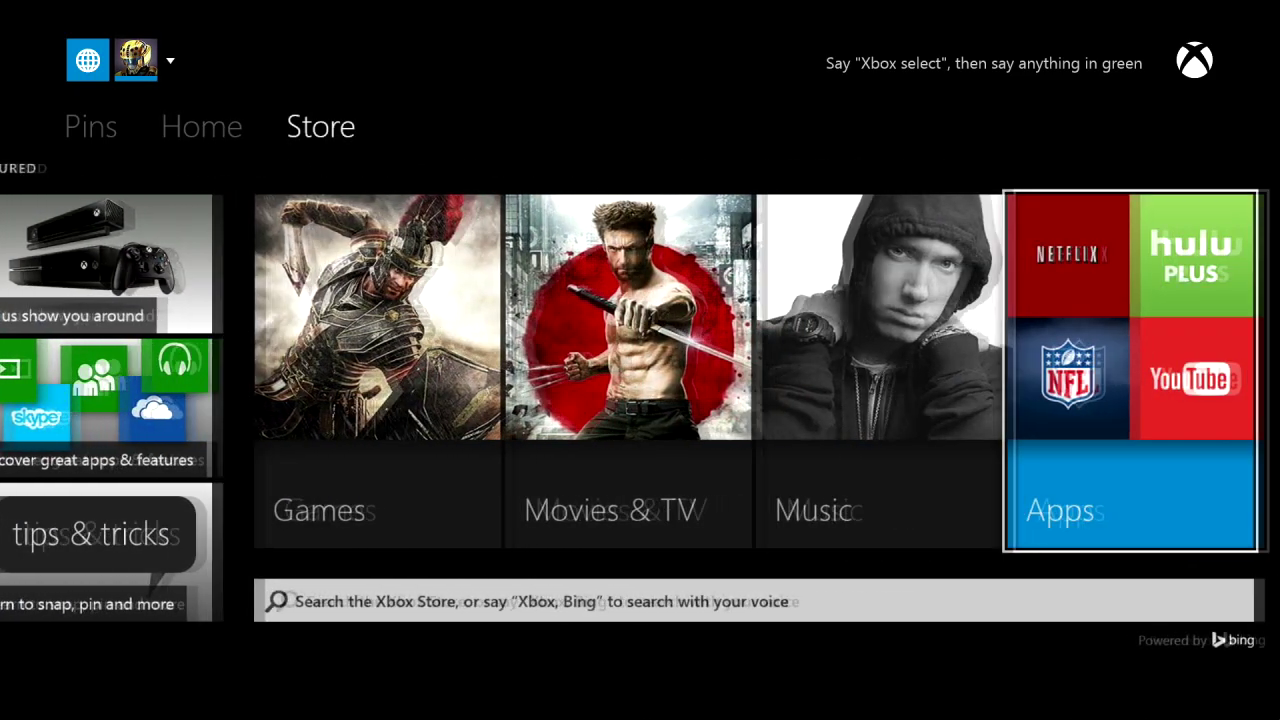
key(Return)
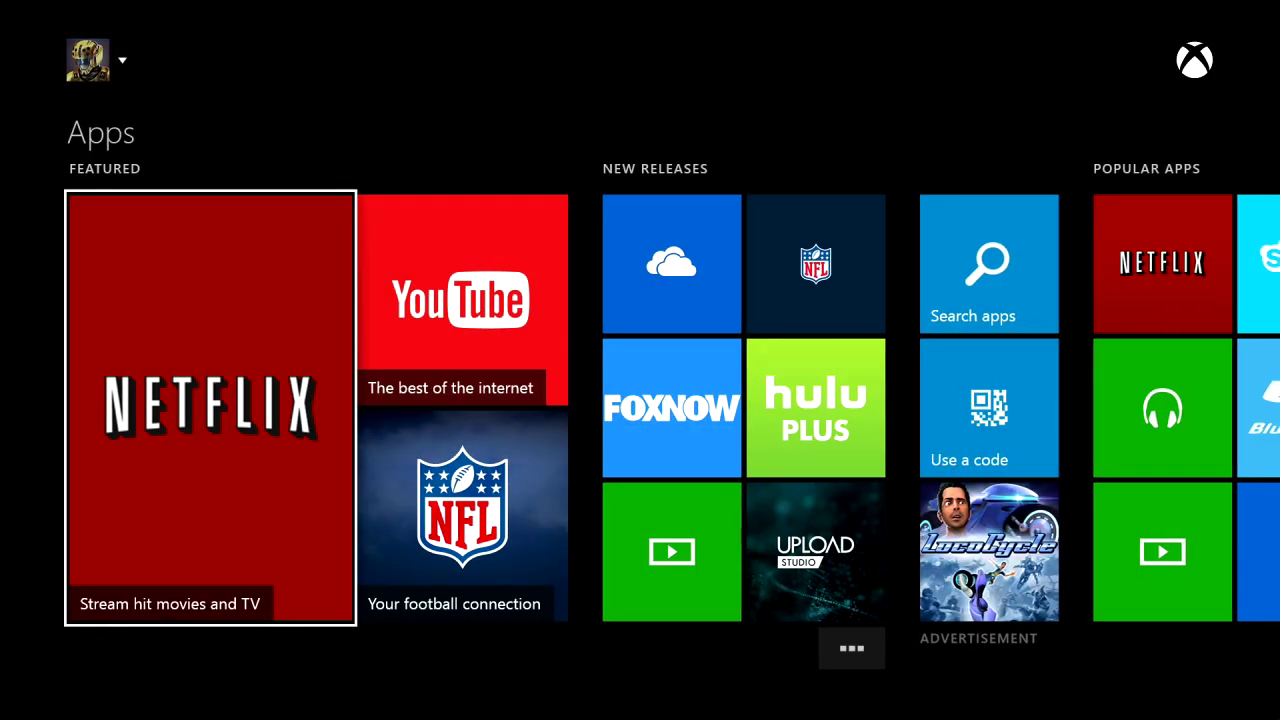
key(Right)
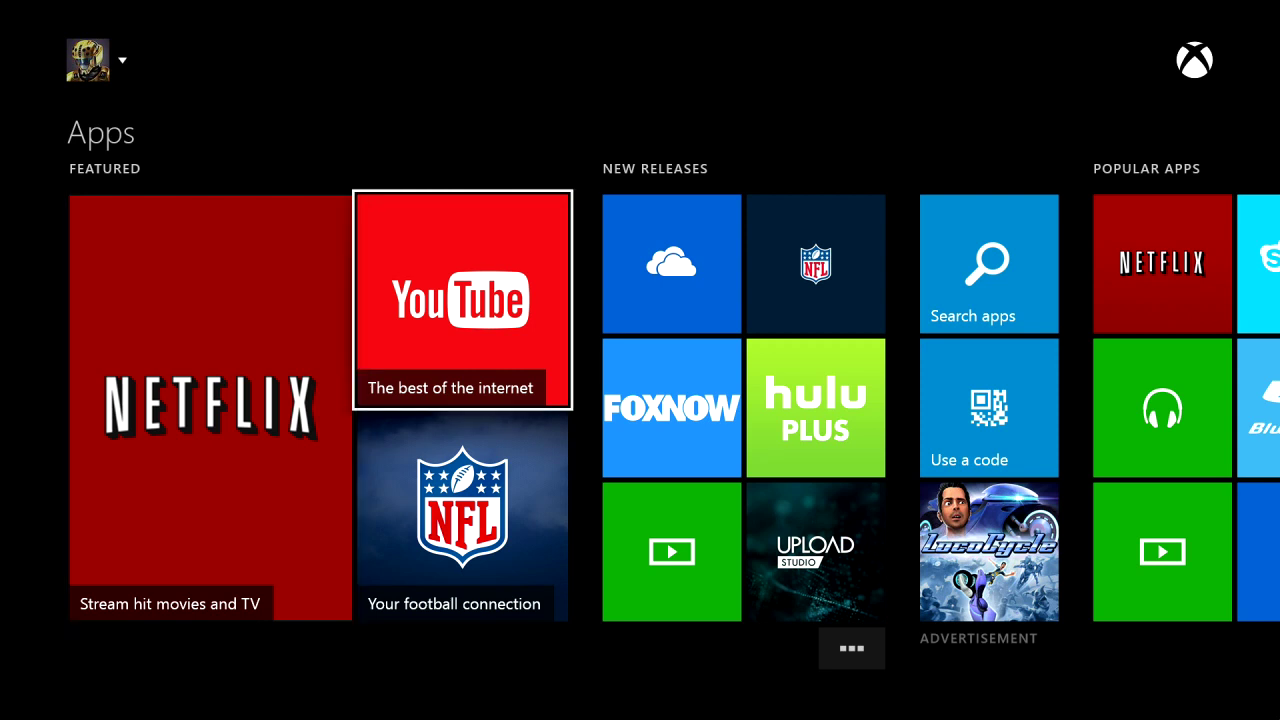
key(Left)
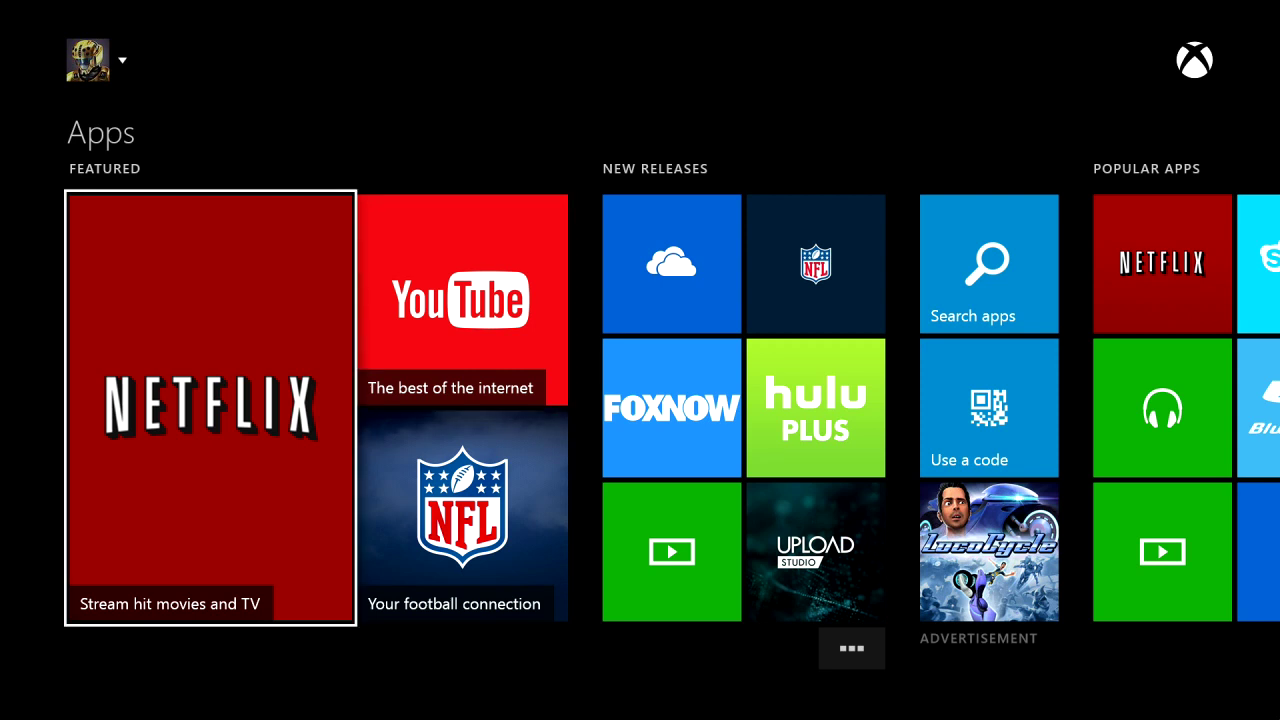
key(Return)
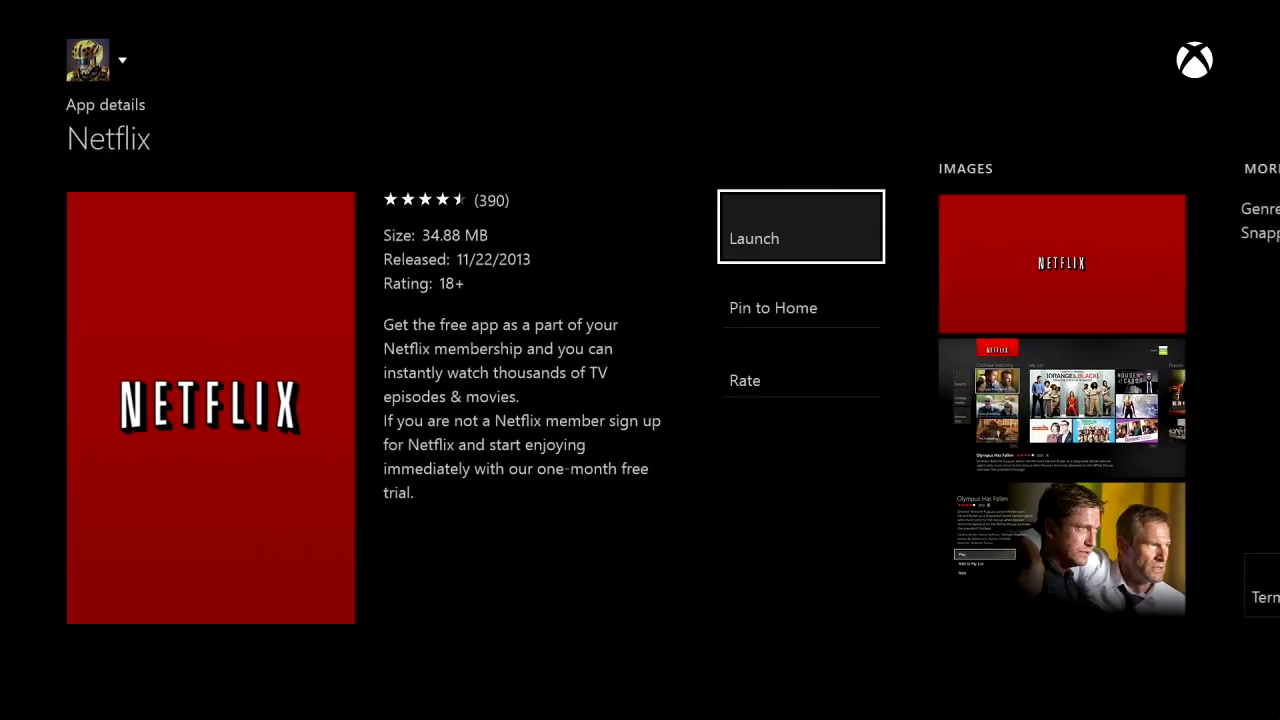
key(Down)
key(Up)
key(Escape)
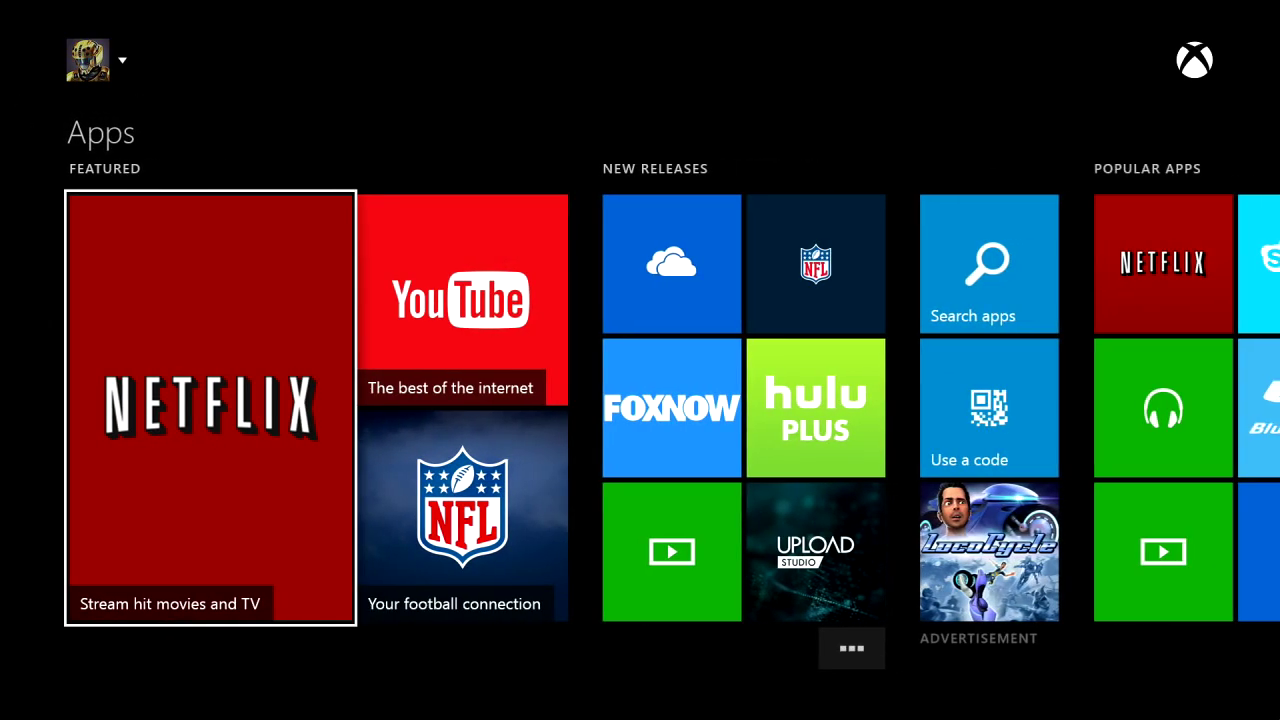
key(Right)
key(Right)
key(Right)
key(Down)
key(Down)
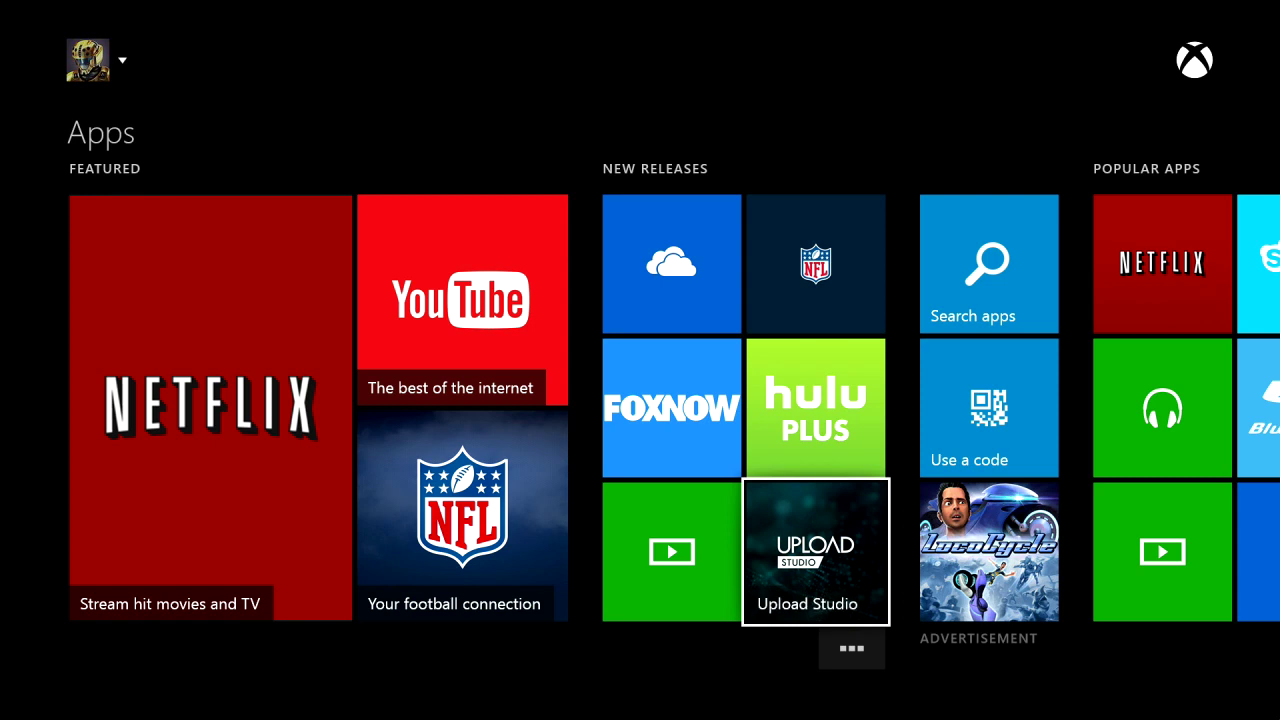
Open the full New Releases list and view Xbox Music's details (40.89 MB, 3+ rating).
key(Down)
key(Return)
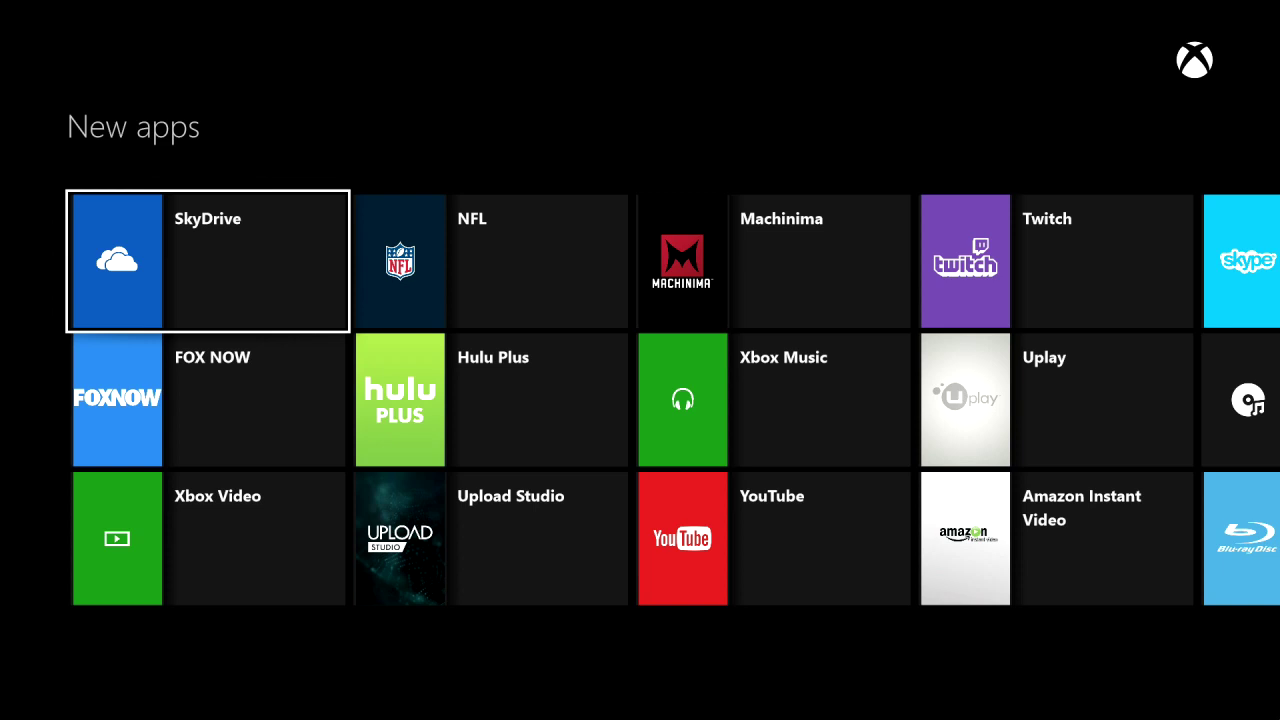
key(Right)
key(Right)
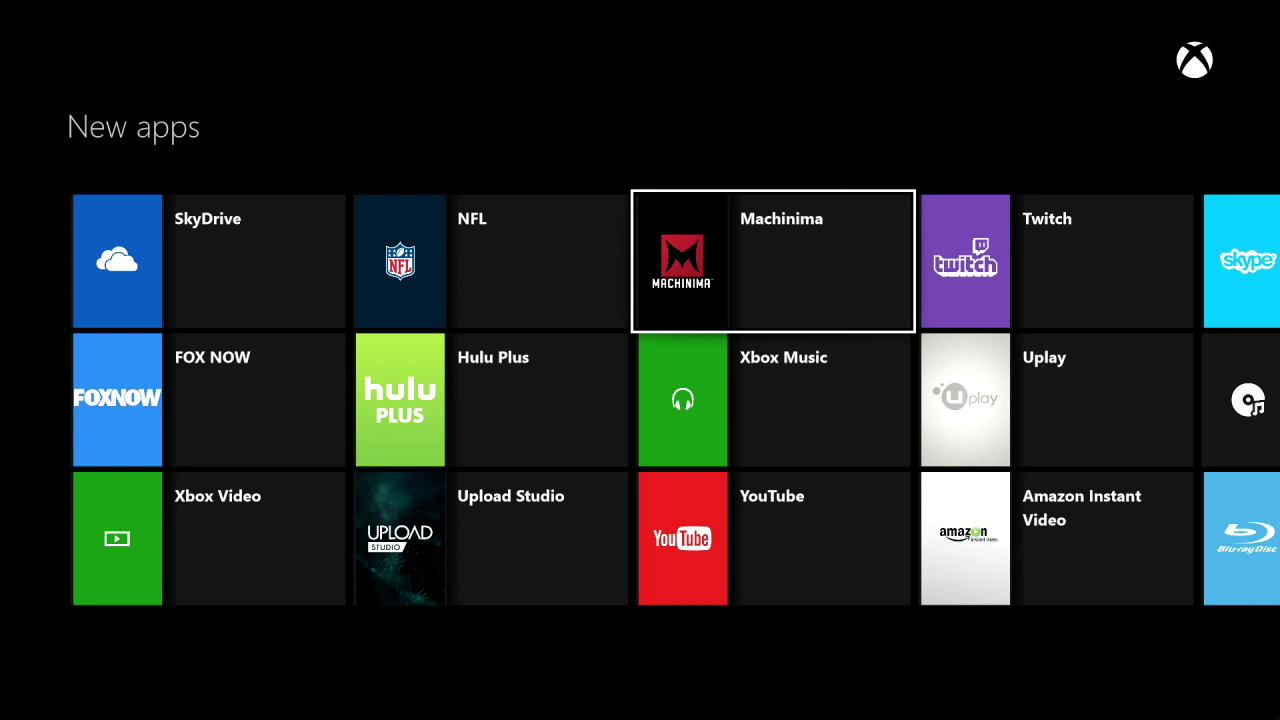
key(Down)
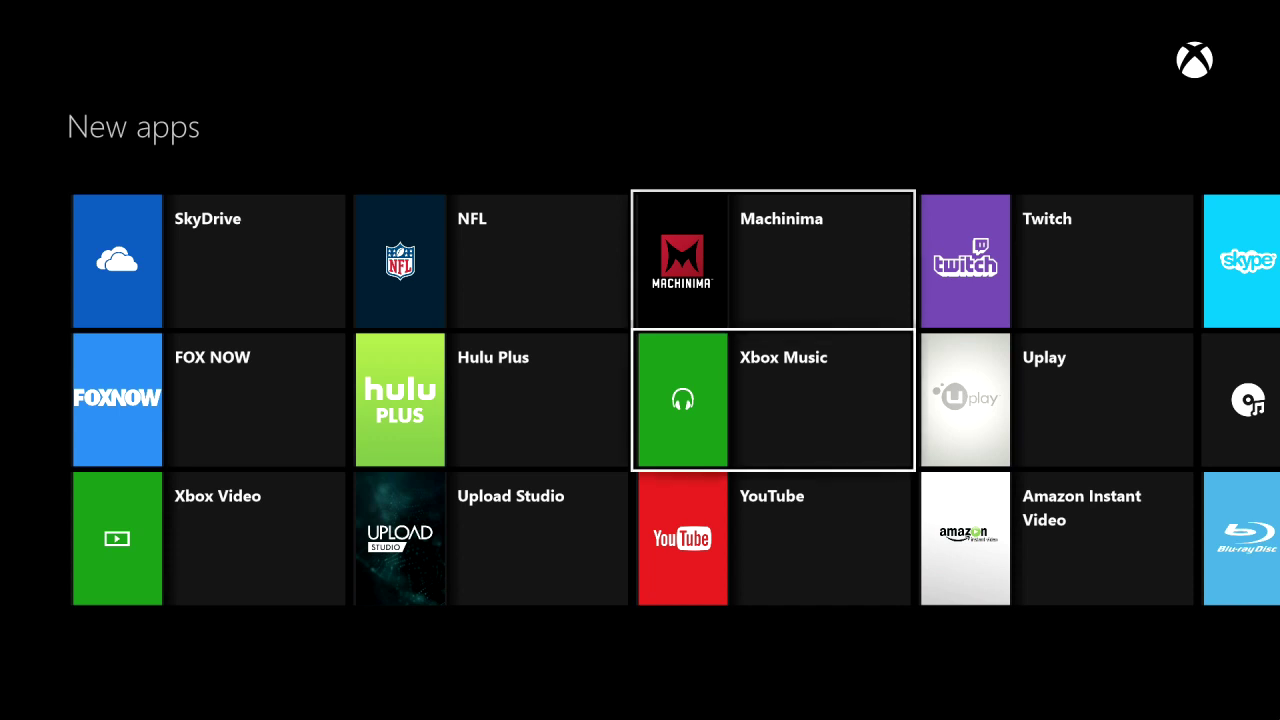
key(Return)
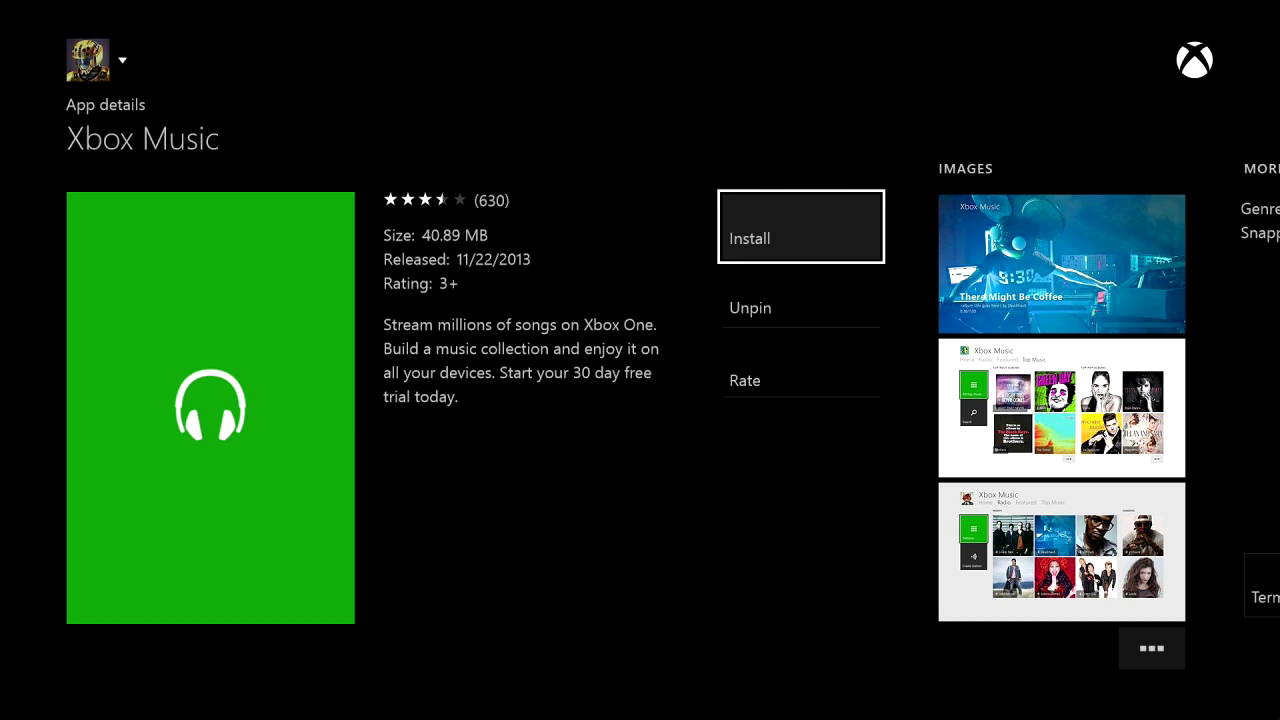
Return to the New apps list and open the Blu-ray Player app's details.
key(Escape)
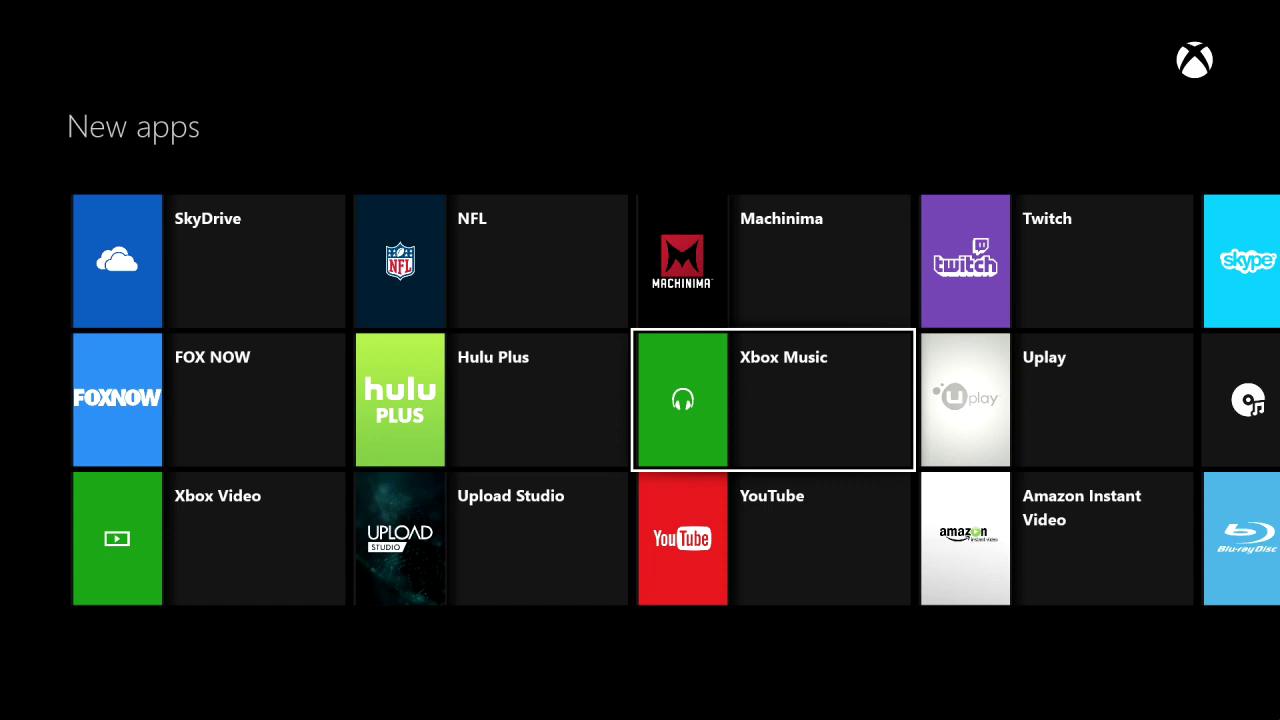
key(Right)
key(Right)
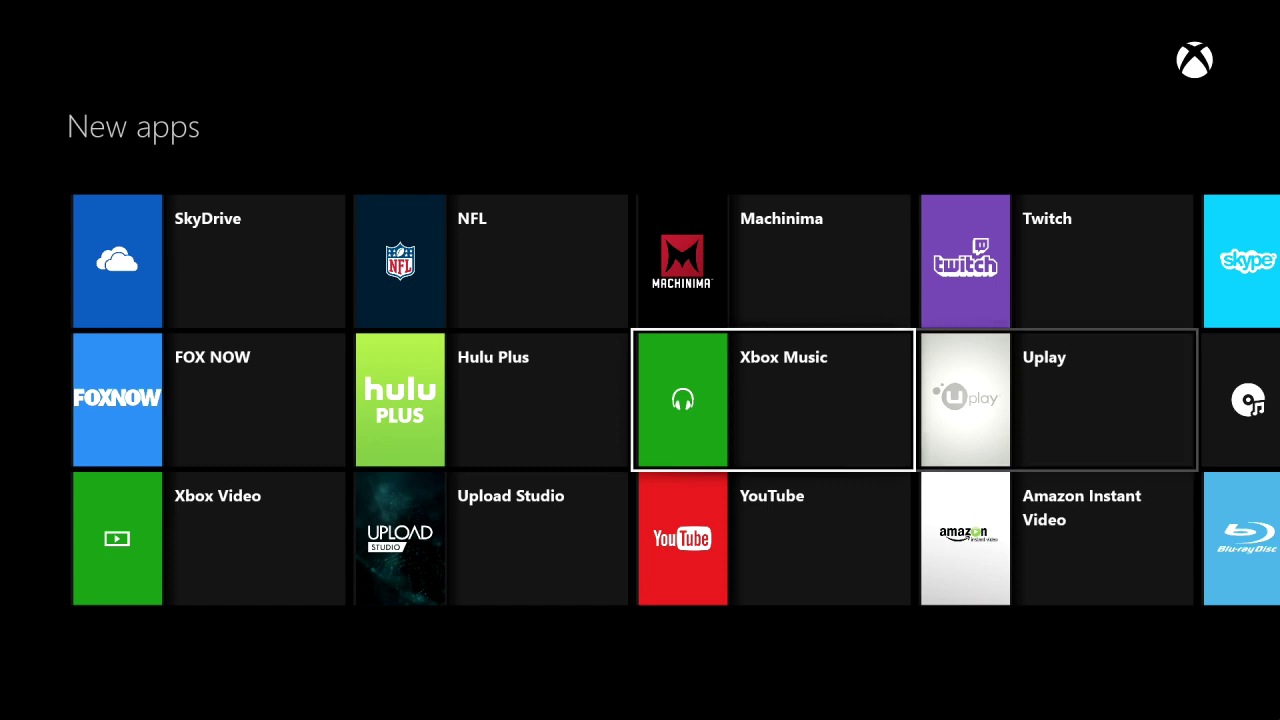
key(Right)
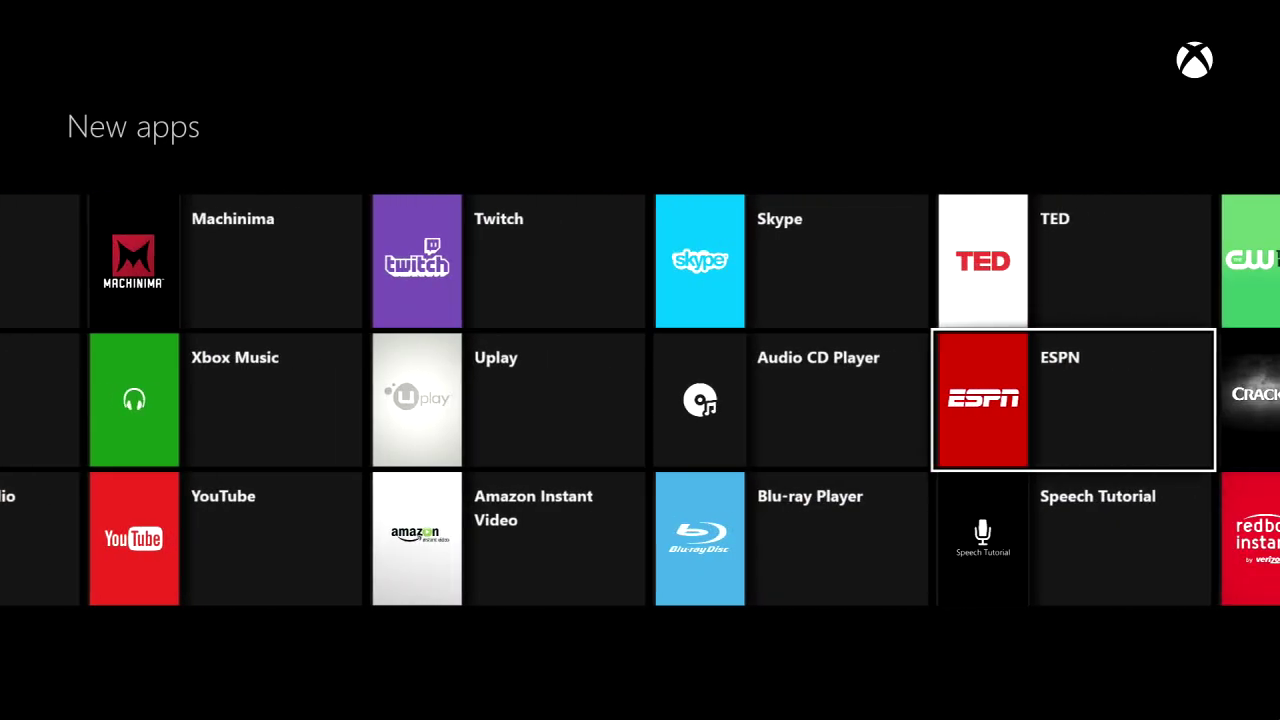
key(Left)
key(Down)
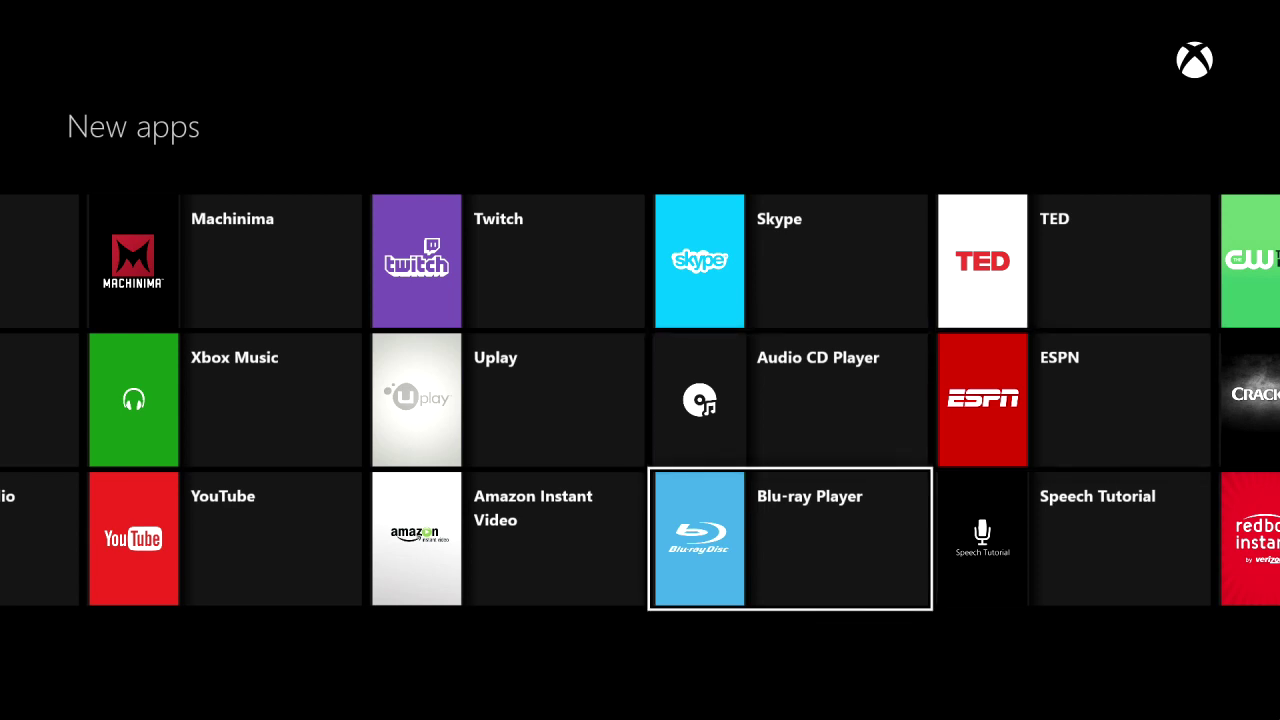
key(Return)
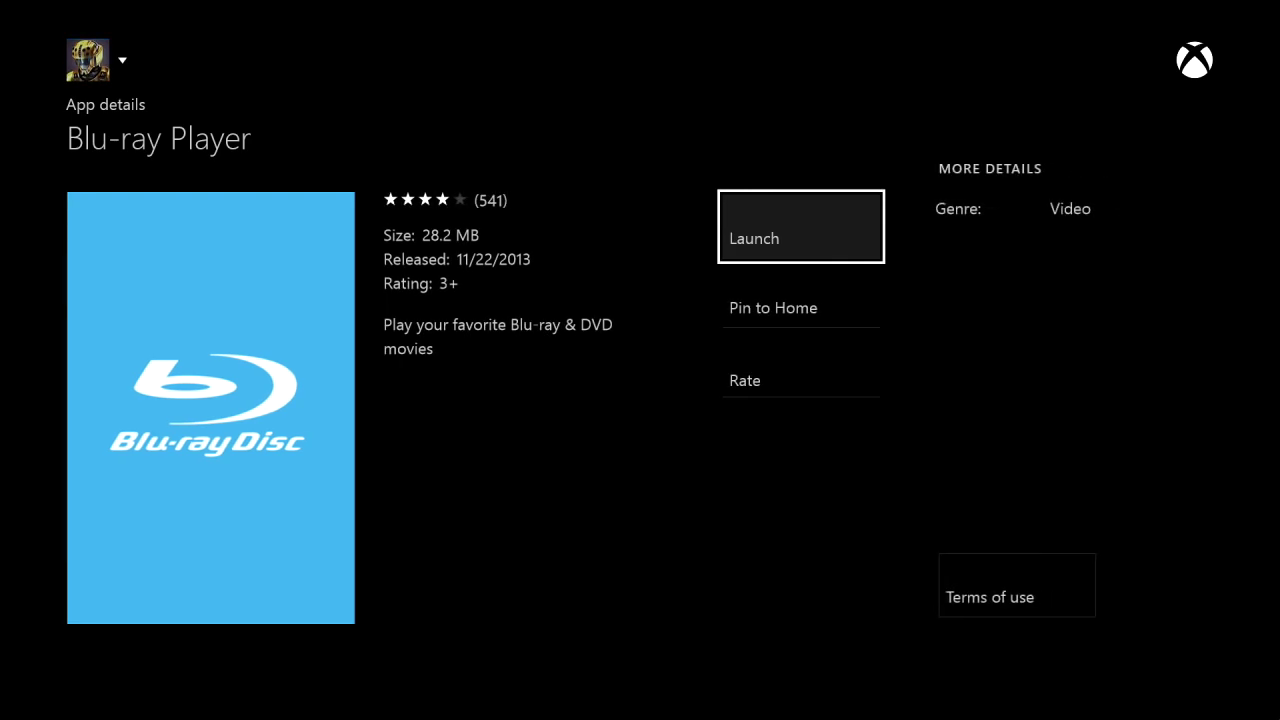
Back in New apps, browse to Speech Tutorial and open its details page (16.19 MB, 3+).
key(Escape)
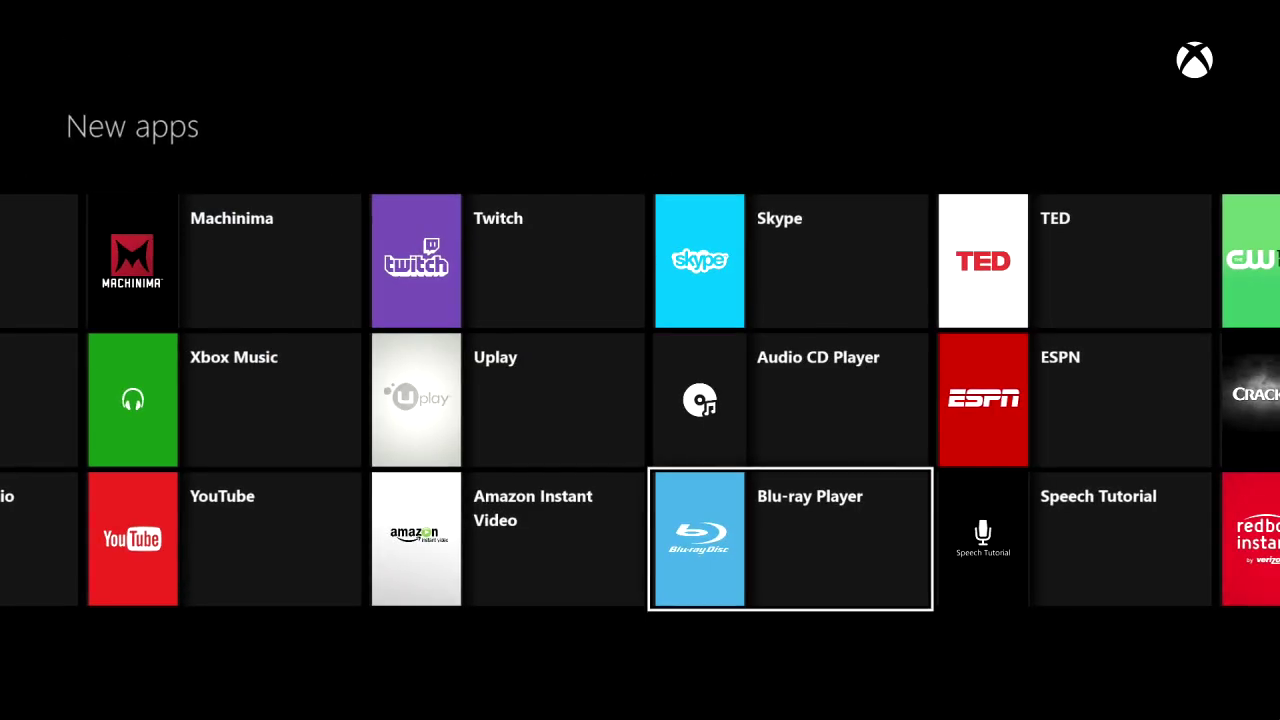
key(Right)
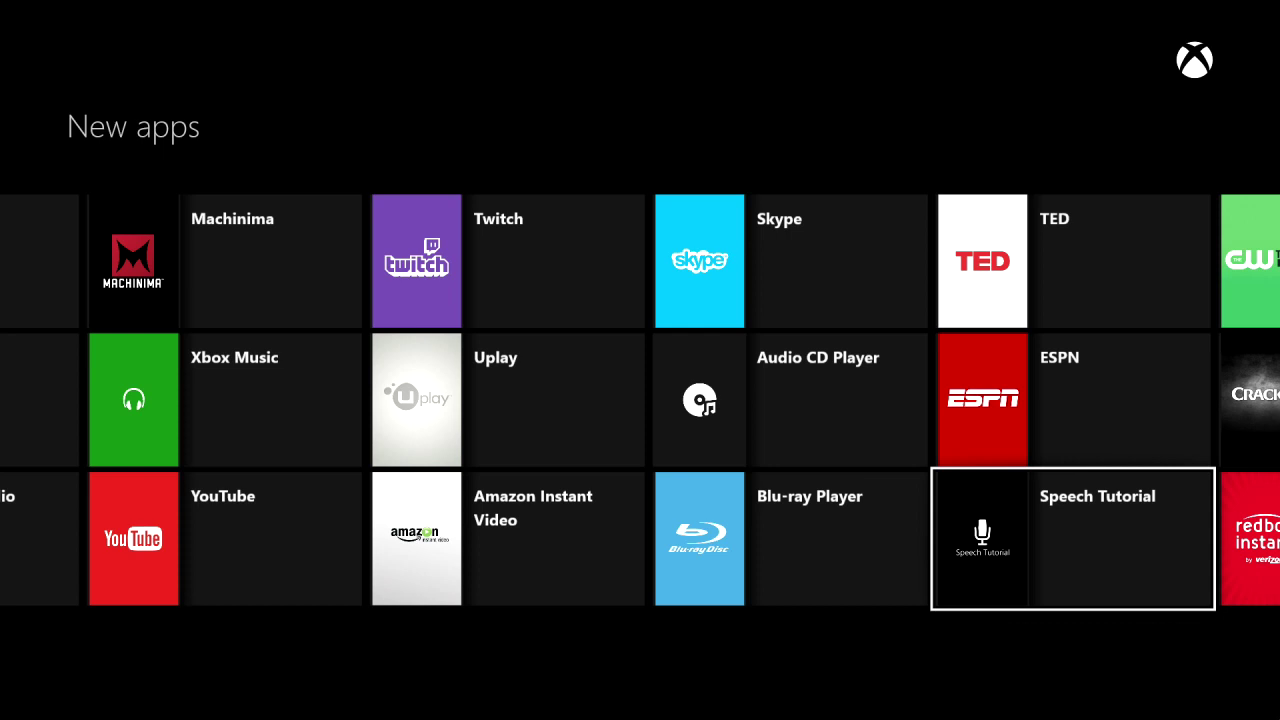
key(Right)
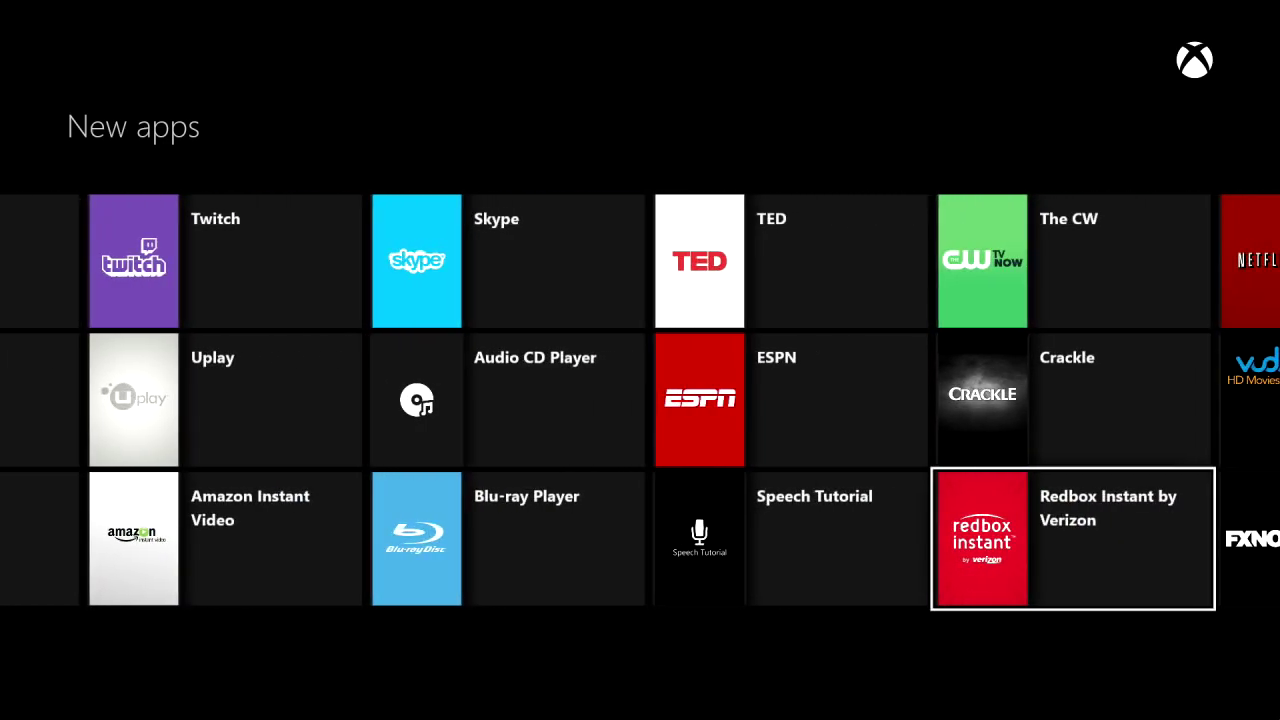
key(Right)
key(Left)
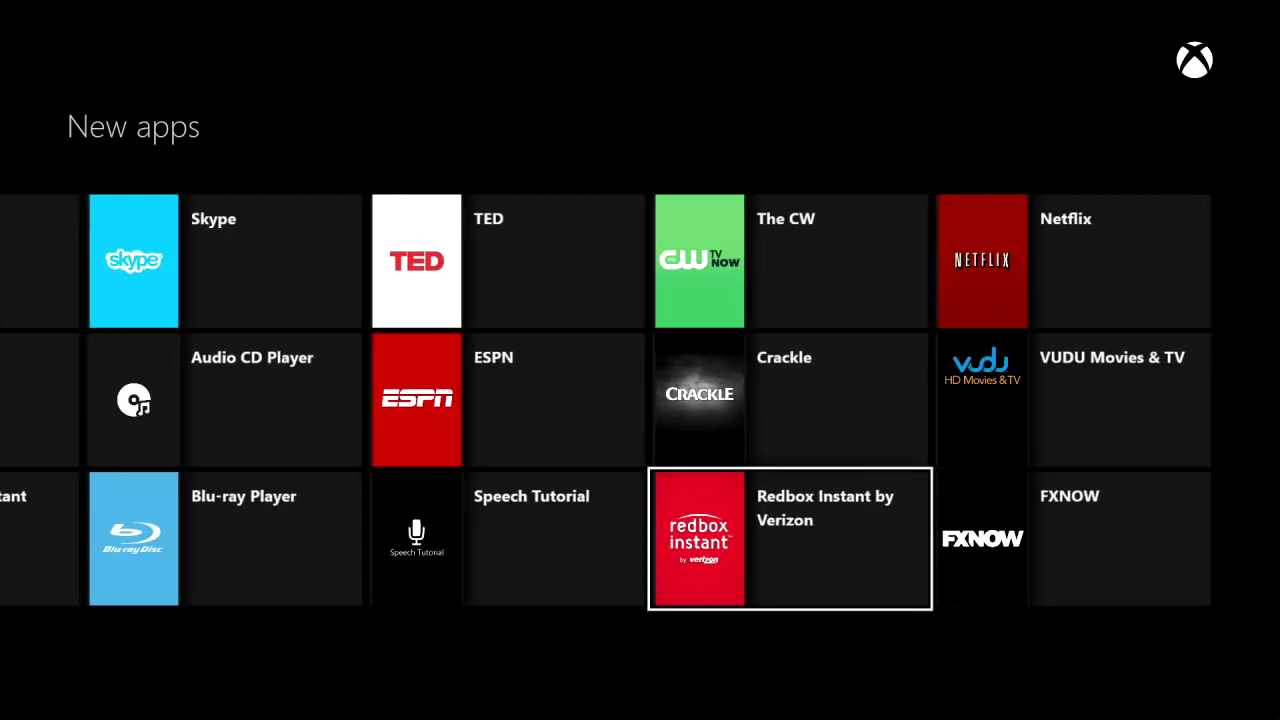
key(Left)
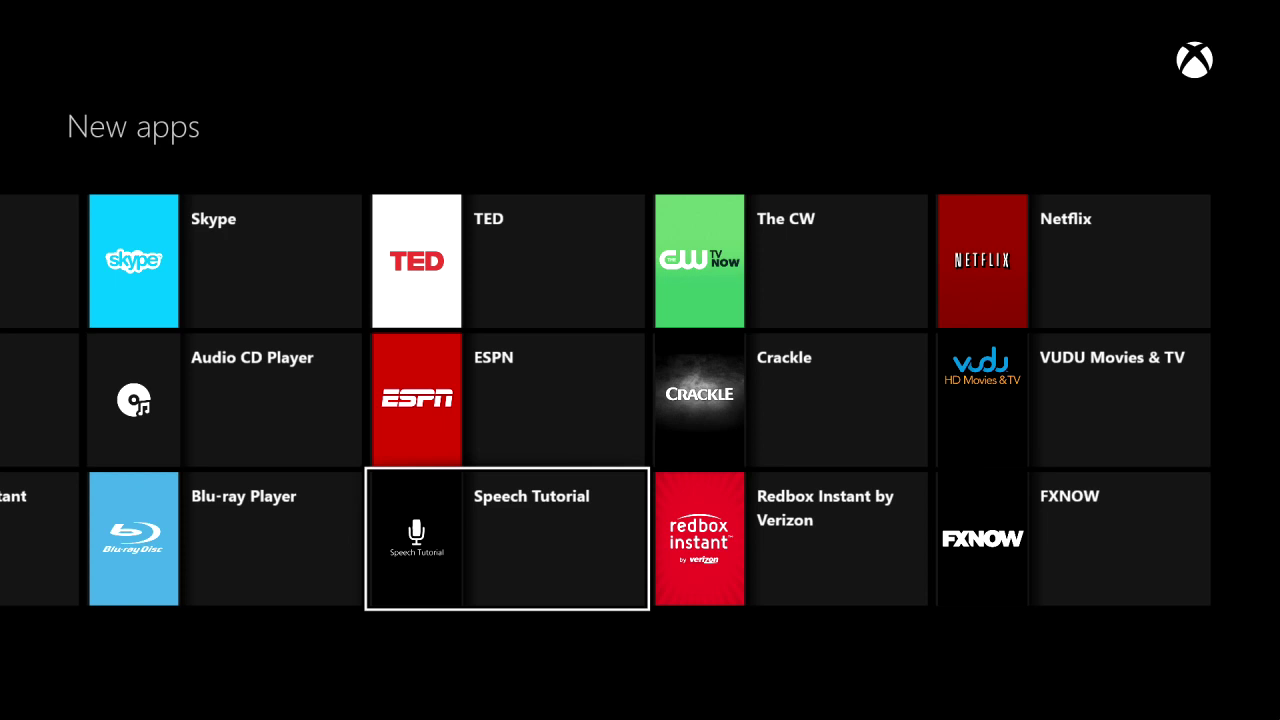
key(Return)
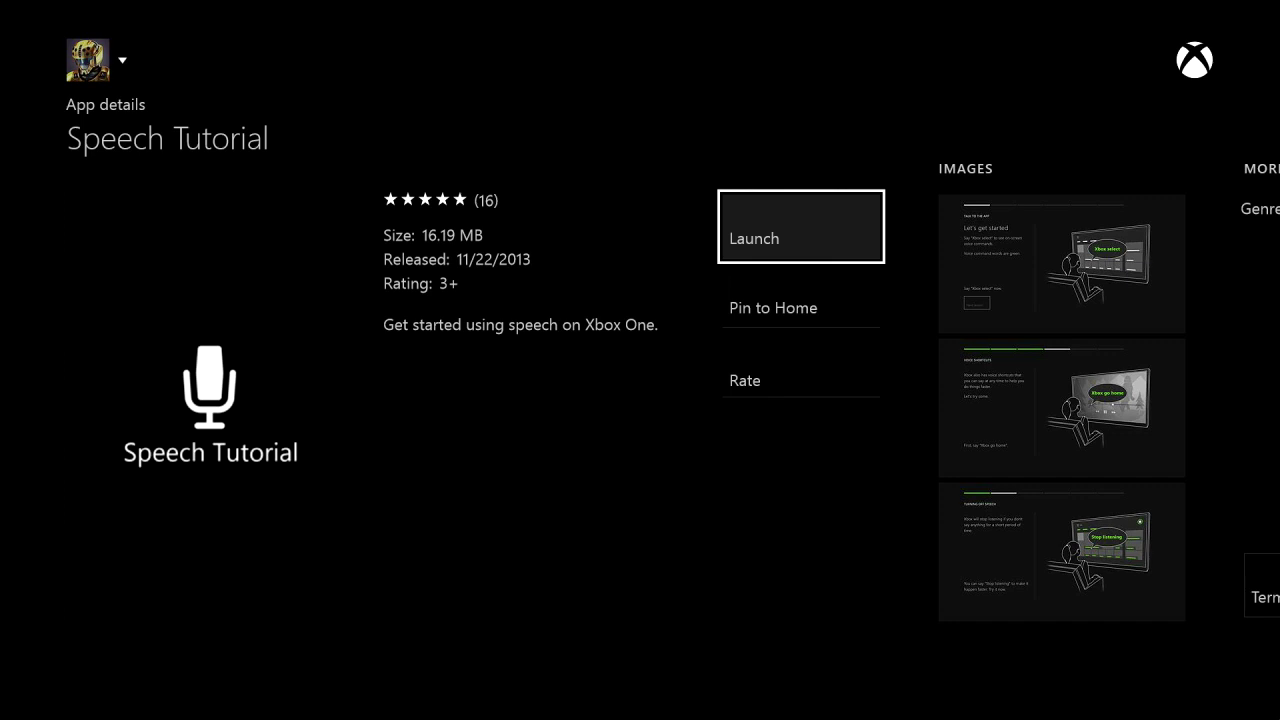
Go back to New apps and bring up, then dismiss, Speech Tutorial's options menu.
key(Escape)
key(Menu)
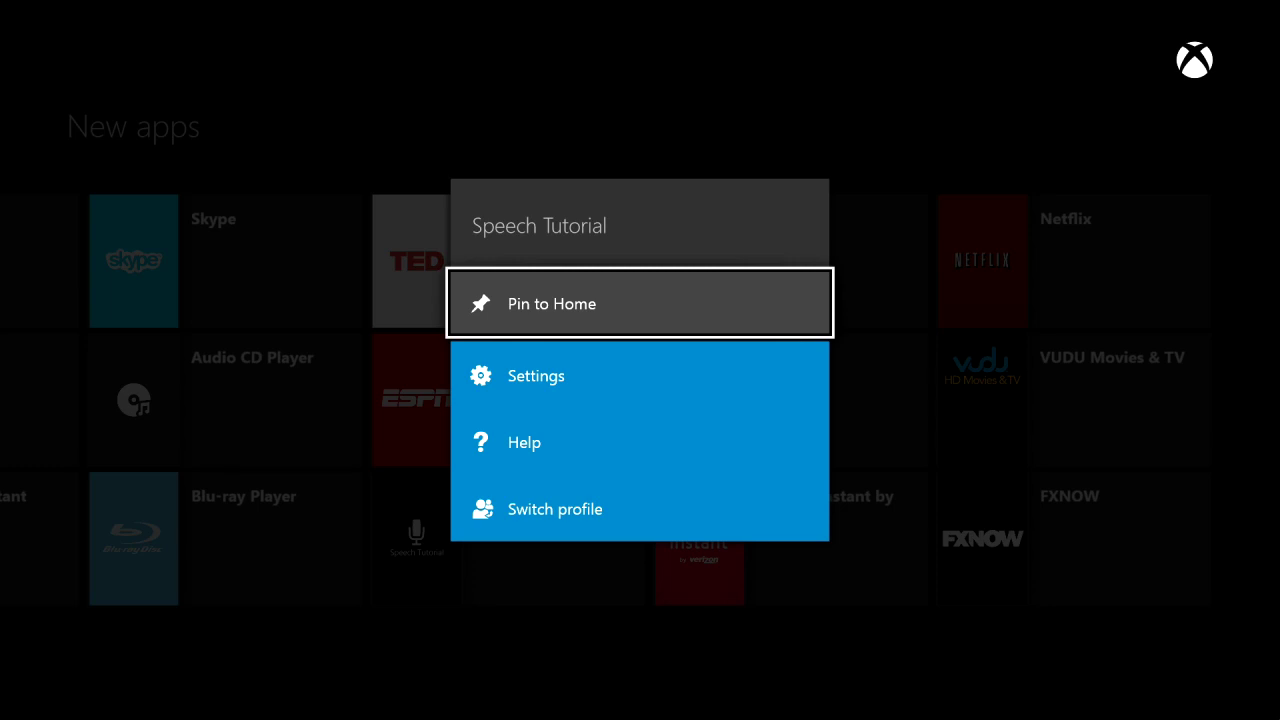
key(Escape)
Move around the New apps grid and return to the Store's Apps hub.
key(Up)
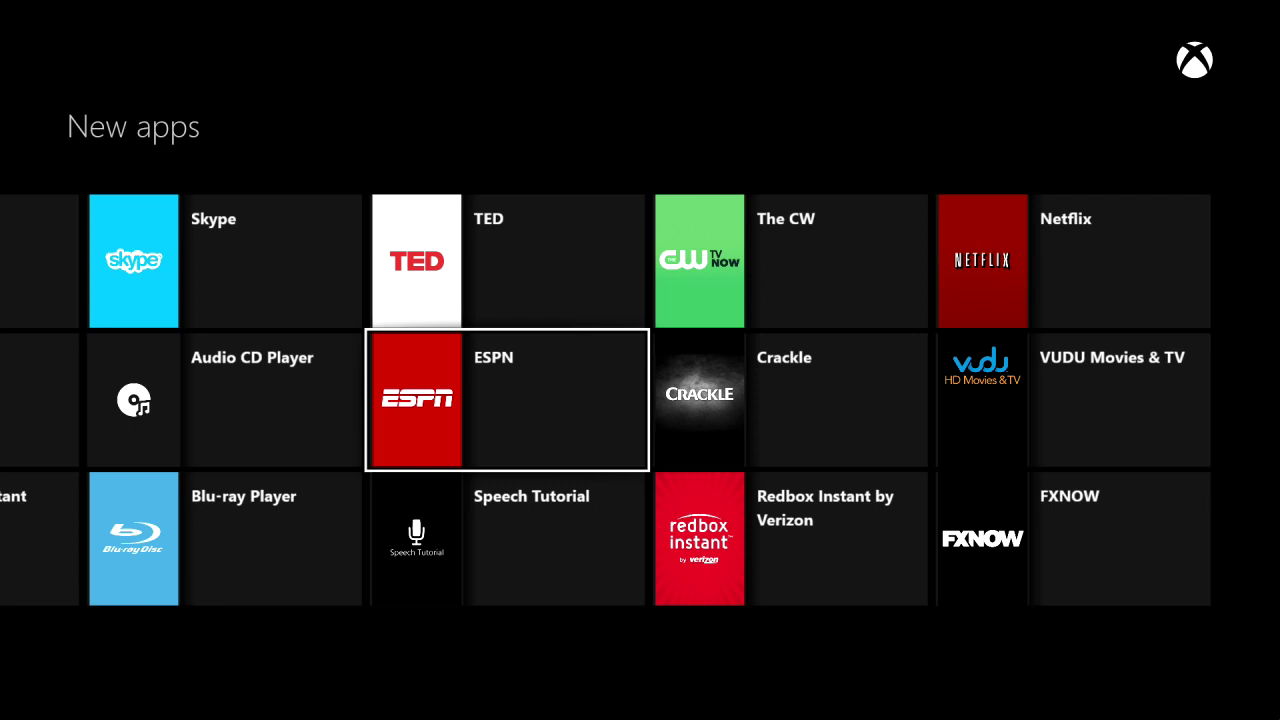
key(Left)
key(Right)
key(Down)
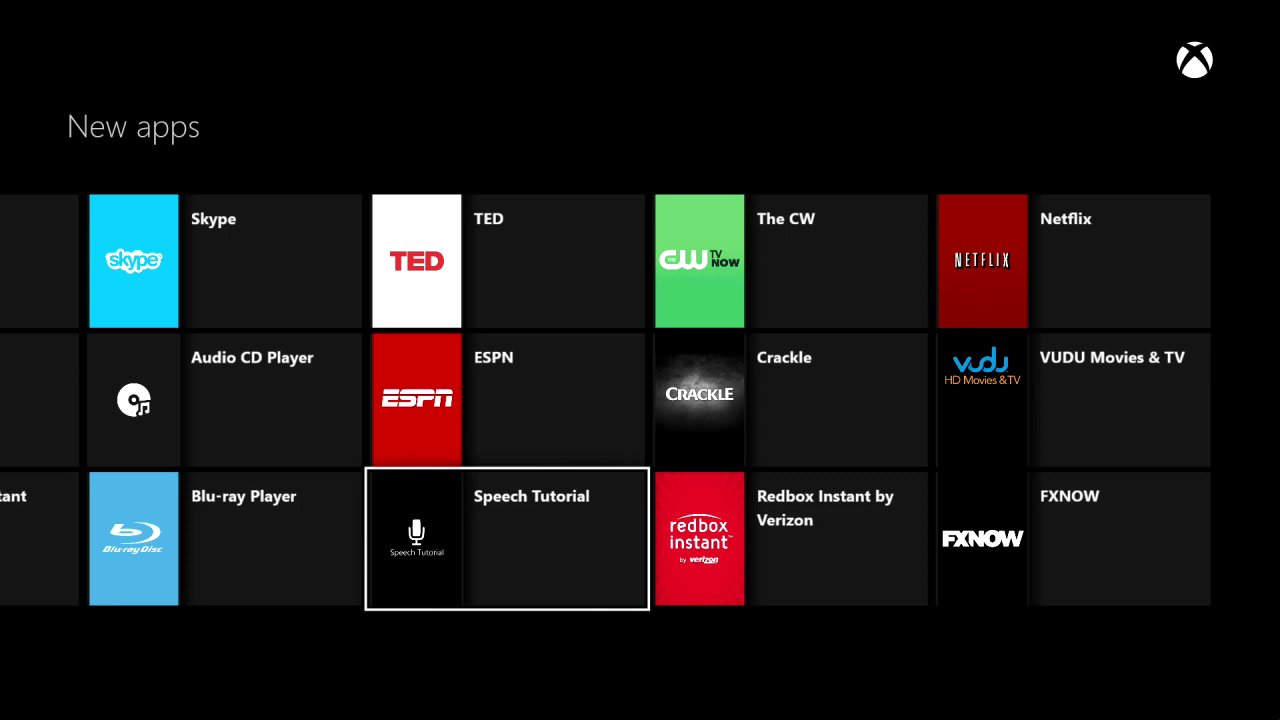
key(Escape)
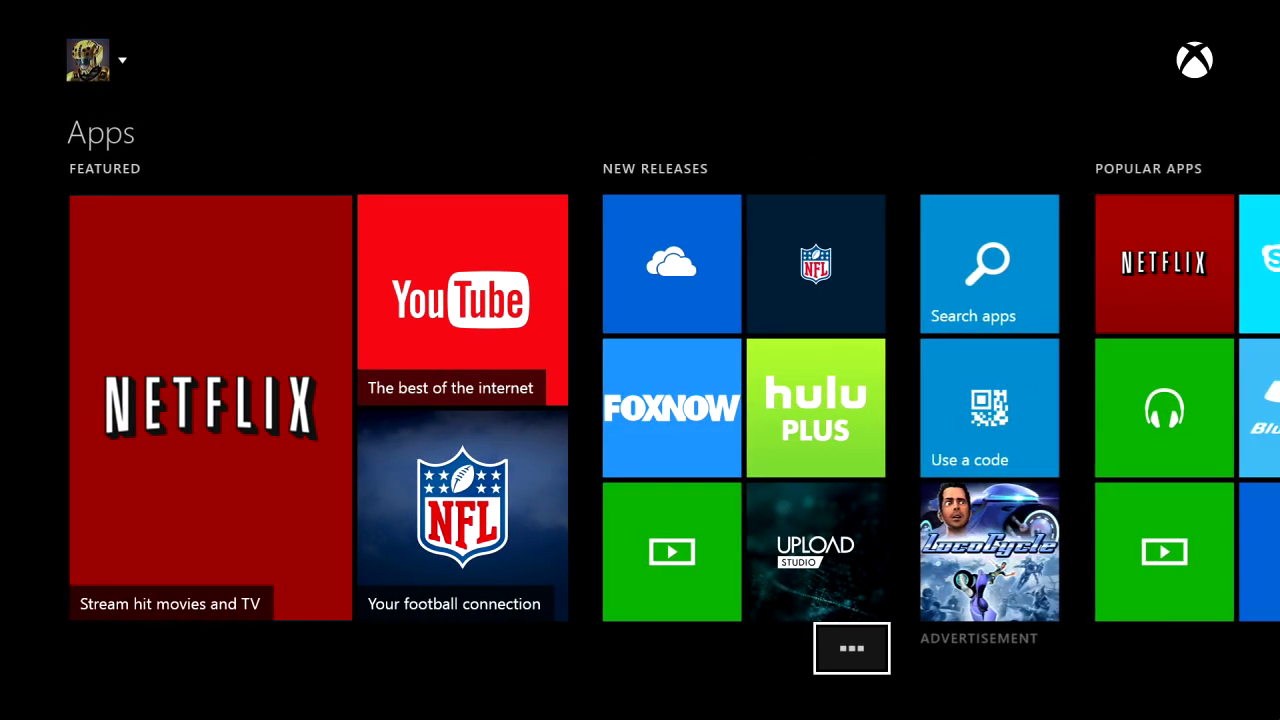
Return to Home and open the Your games & apps collection.
key(Escape)
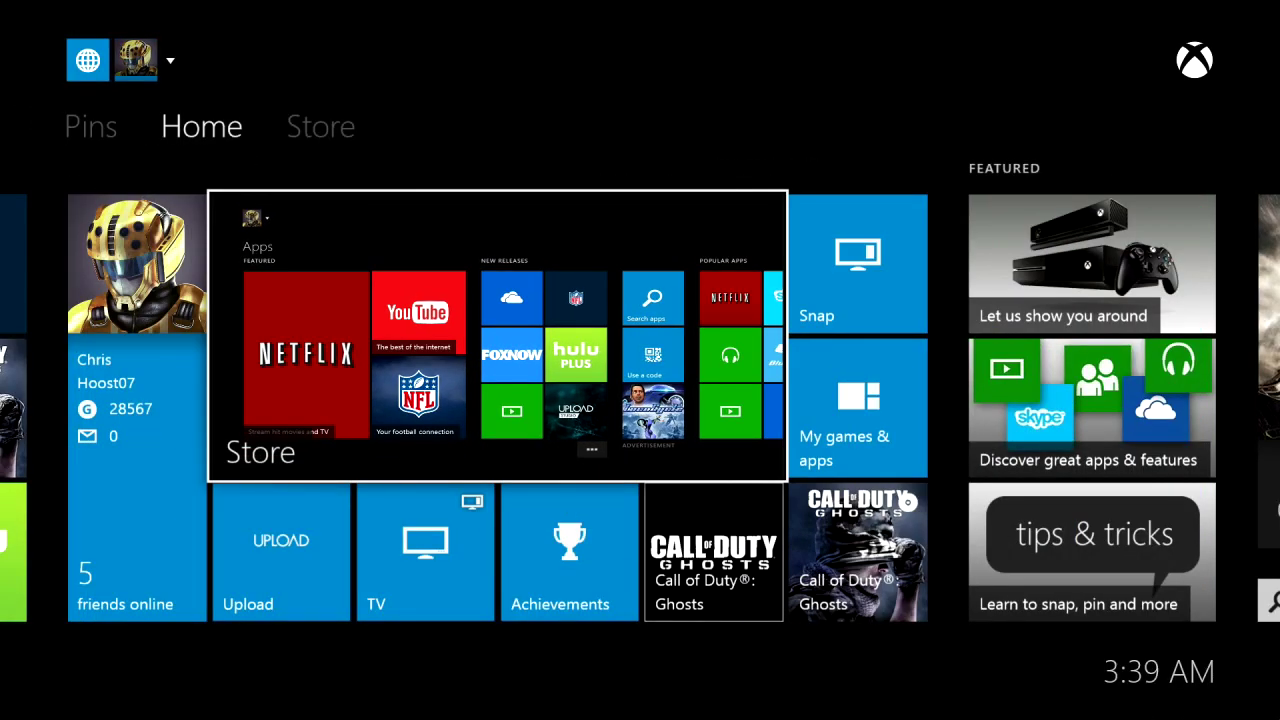
key(Right)
key(Down)
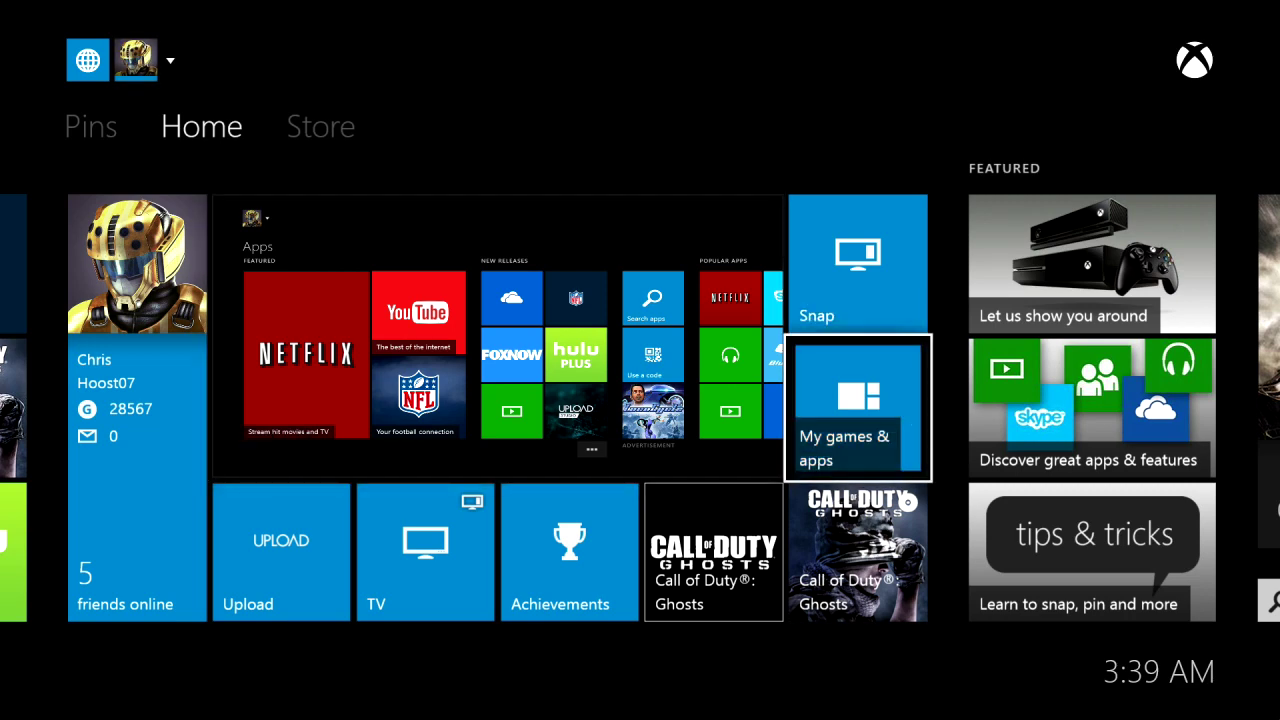
key(Return)
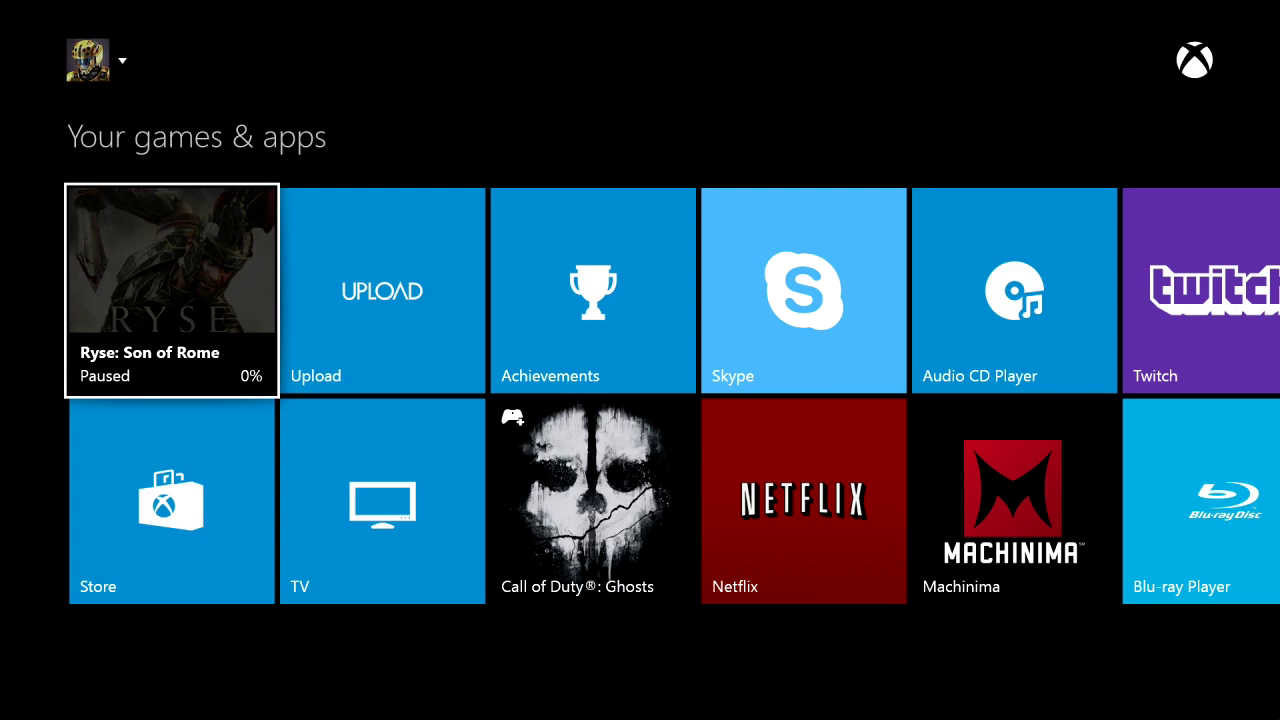
Find Speech Tutorial in the installed apps grid and show its options menu.
key(Right)
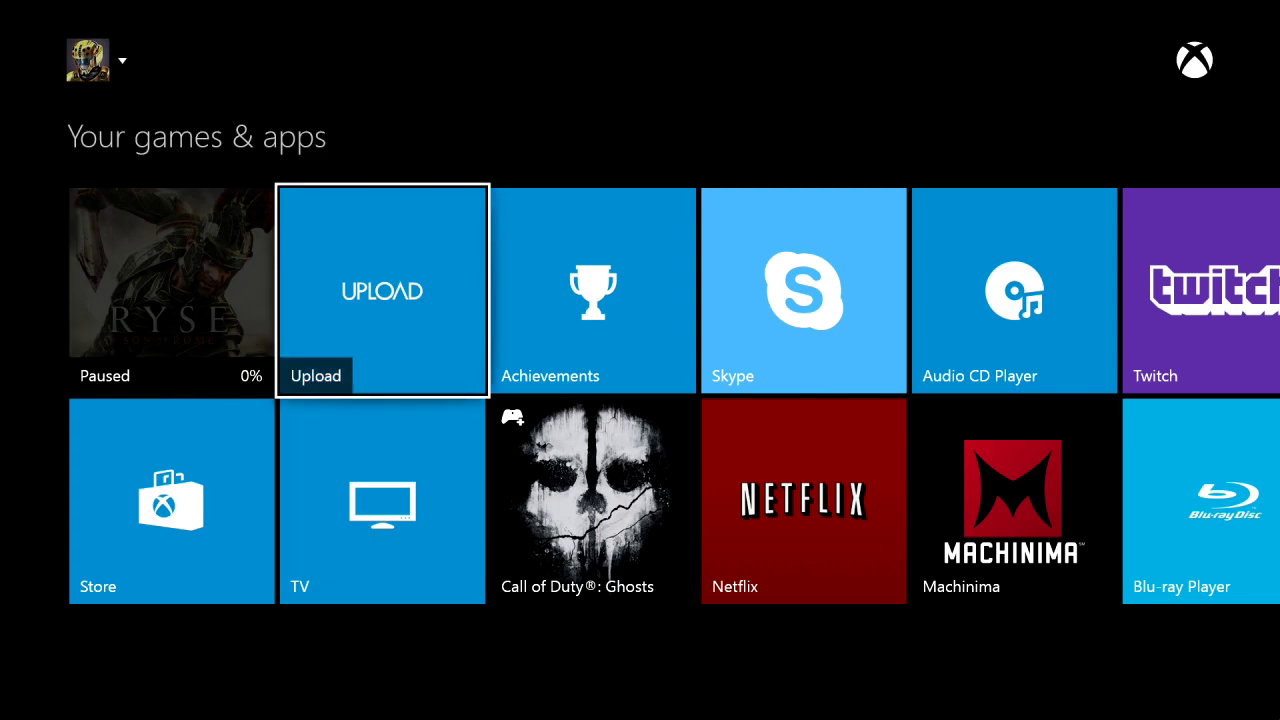
key(Right)
key(Right)
key(Right)
key(Right)
key(Right)
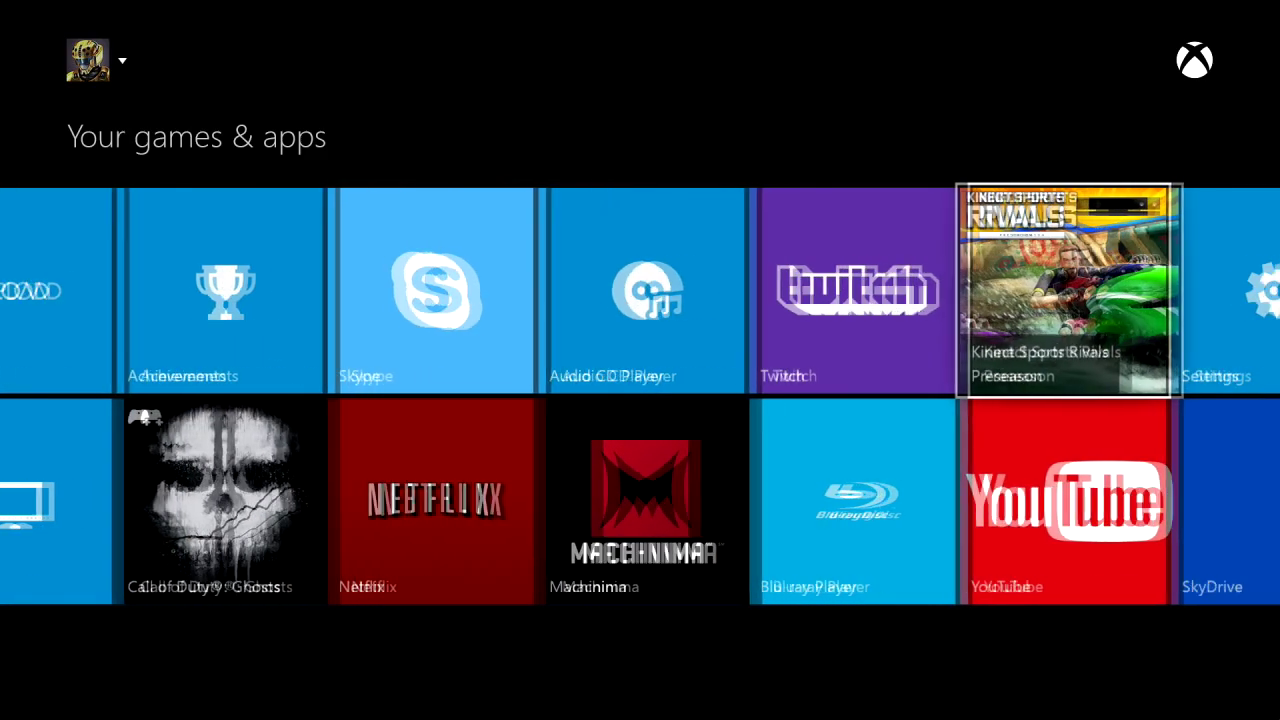
key(Right)
key(Right)
key(Right)
key(Right)
key(Right)
key(Left)
key(Left)
key(Left)
key(Down)
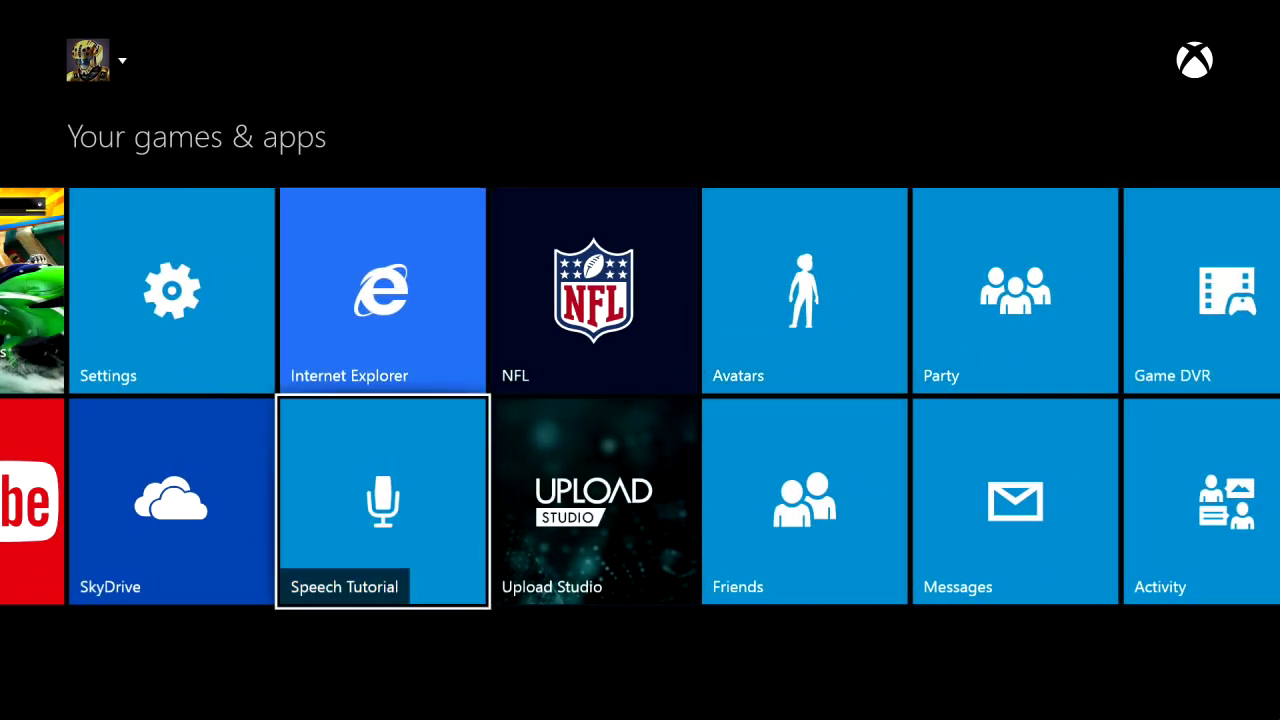
key(Menu)
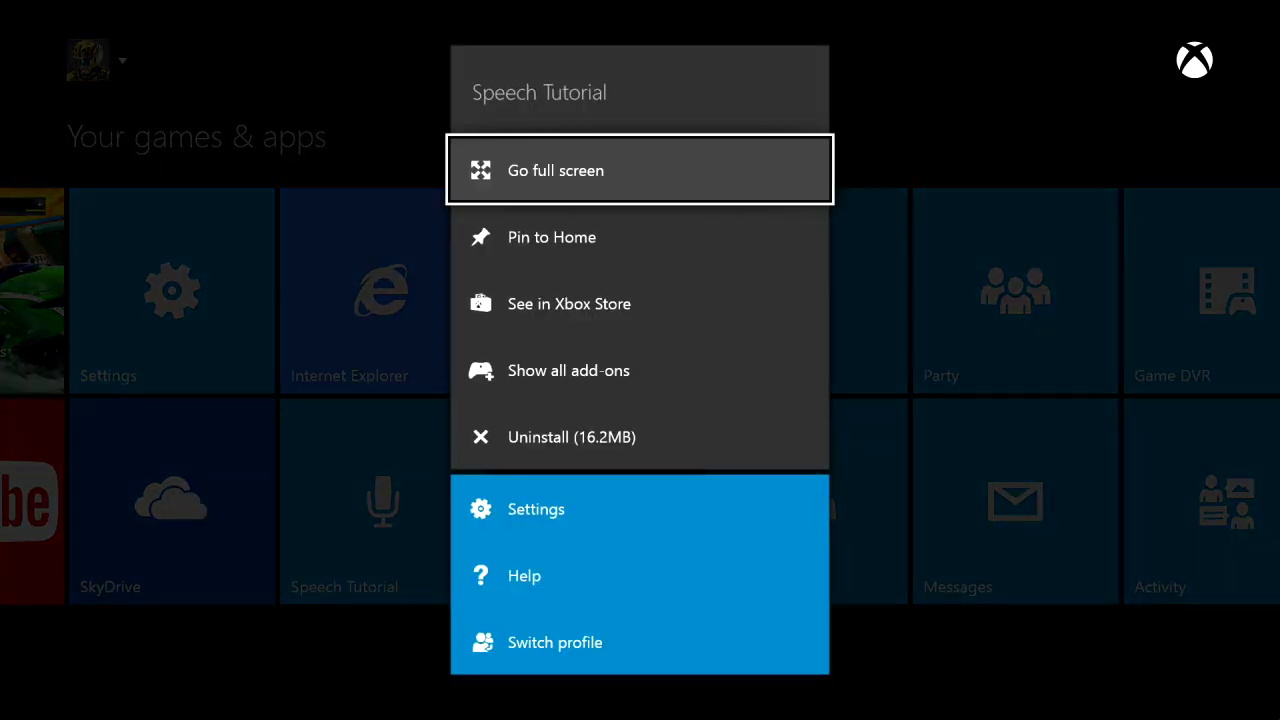
Choose Uninstall (16.2MB) for Speech Tutorial and confirm the uninstall.
key(Down)
key(Down)
key(Down)
key(Down)
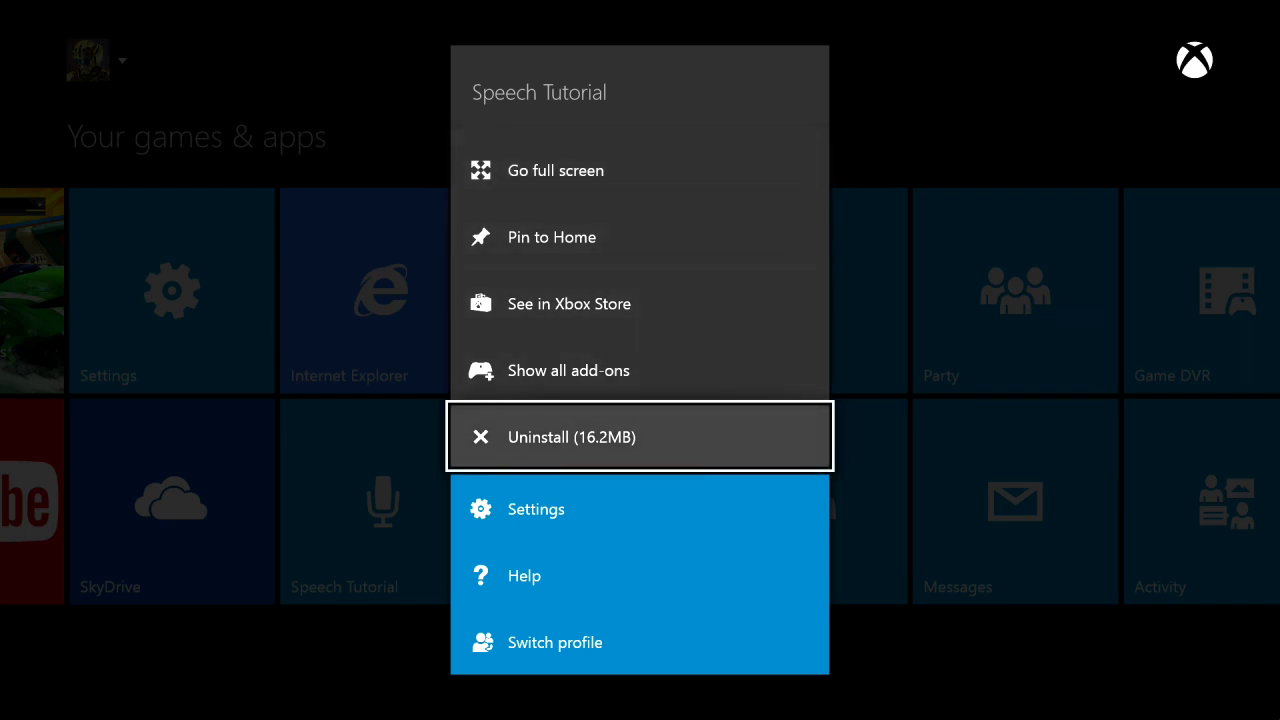
key(Return)
key(Left)
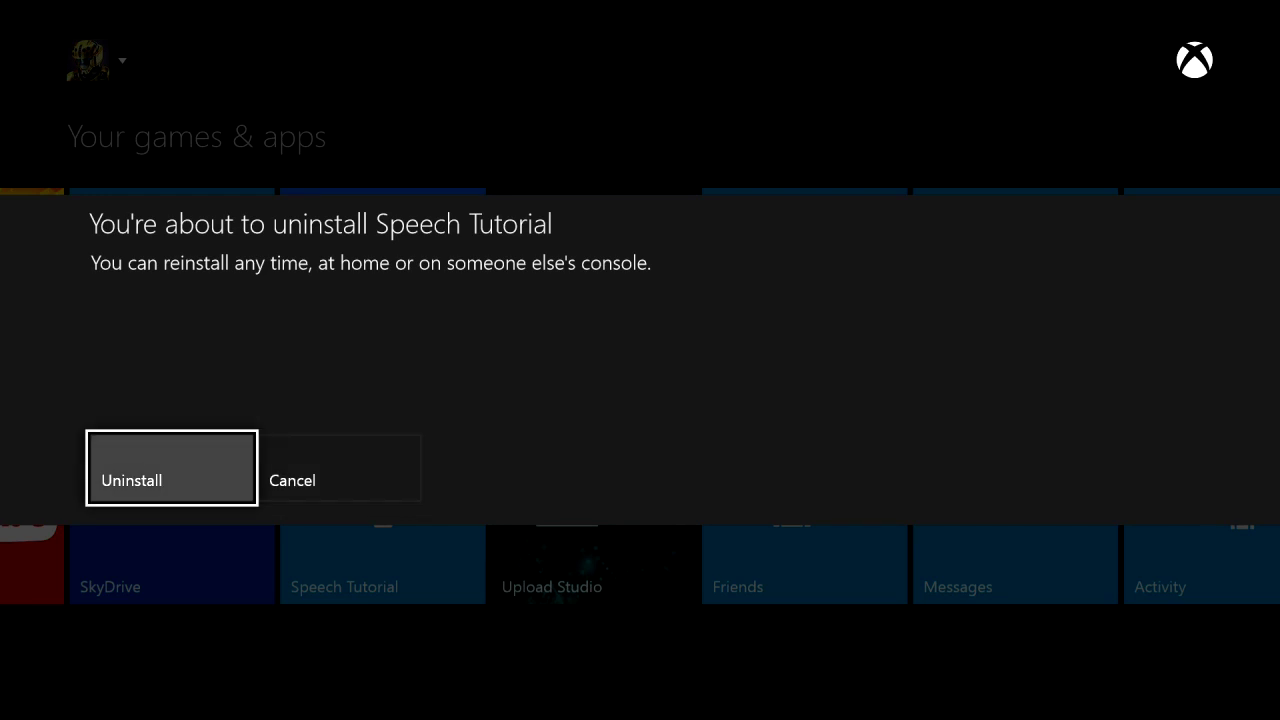
key(Return)
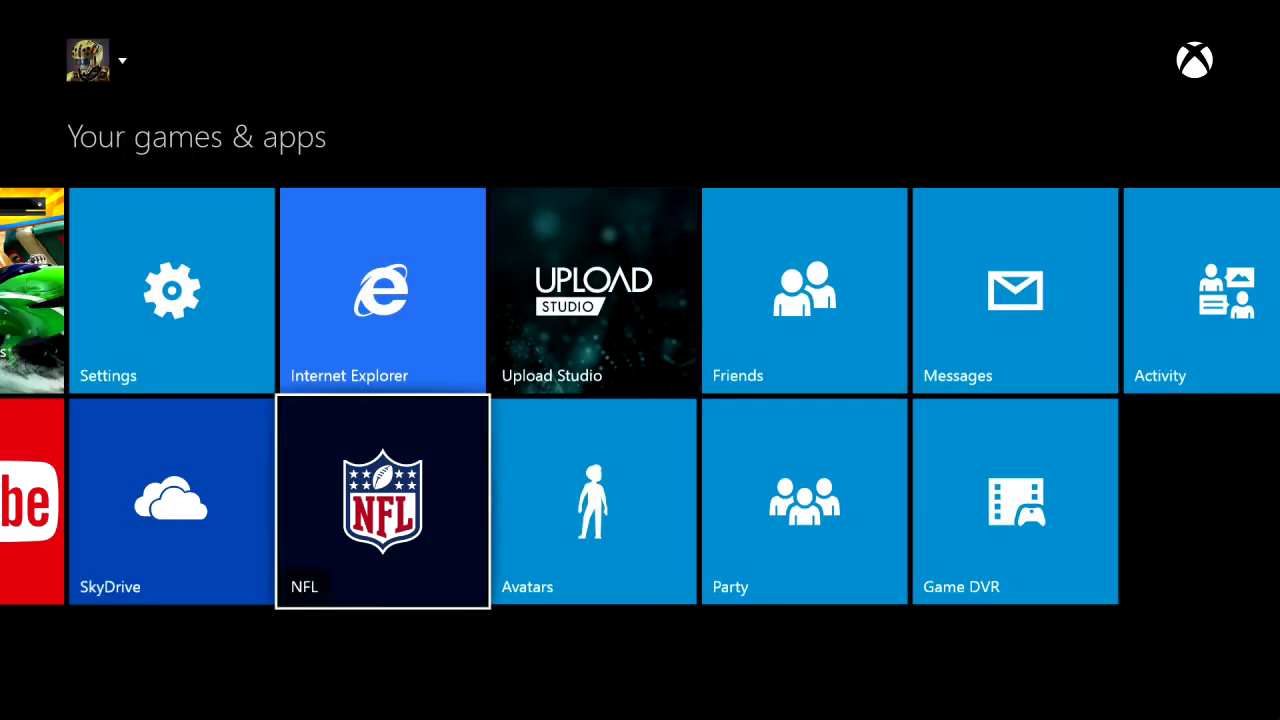